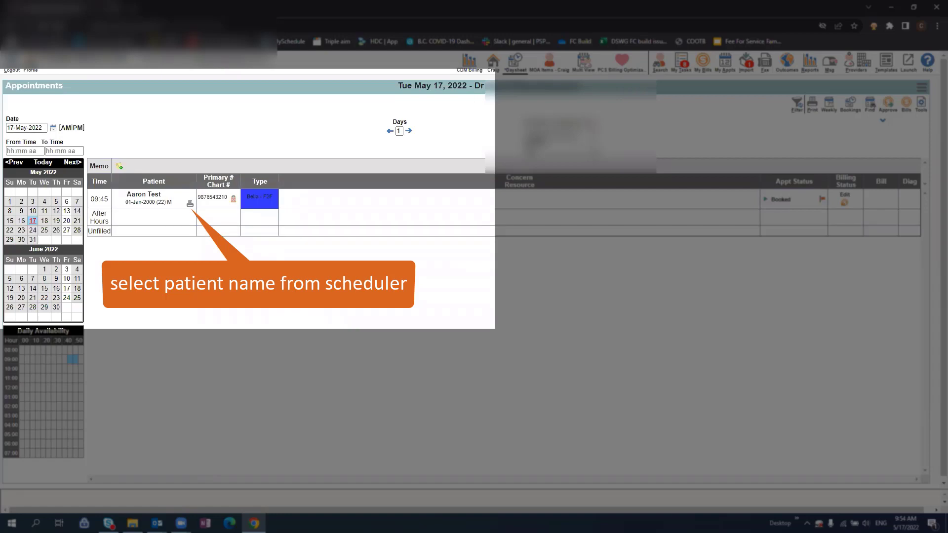
- Open the scheduled patient's chart and start a new SOAP visit from the Visits list
{"action": "left_click", "coordinate": [143, 195]}
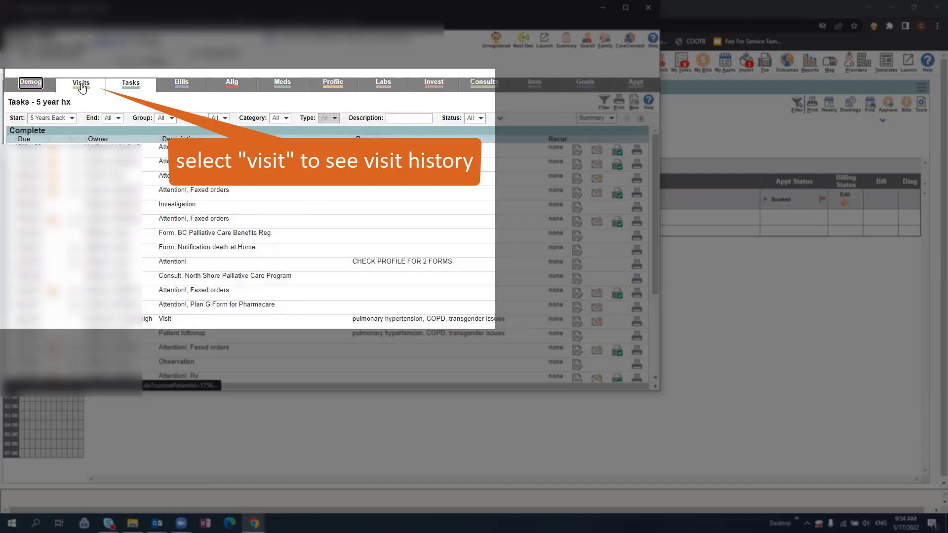
{"action": "left_click", "coordinate": [81, 85]}
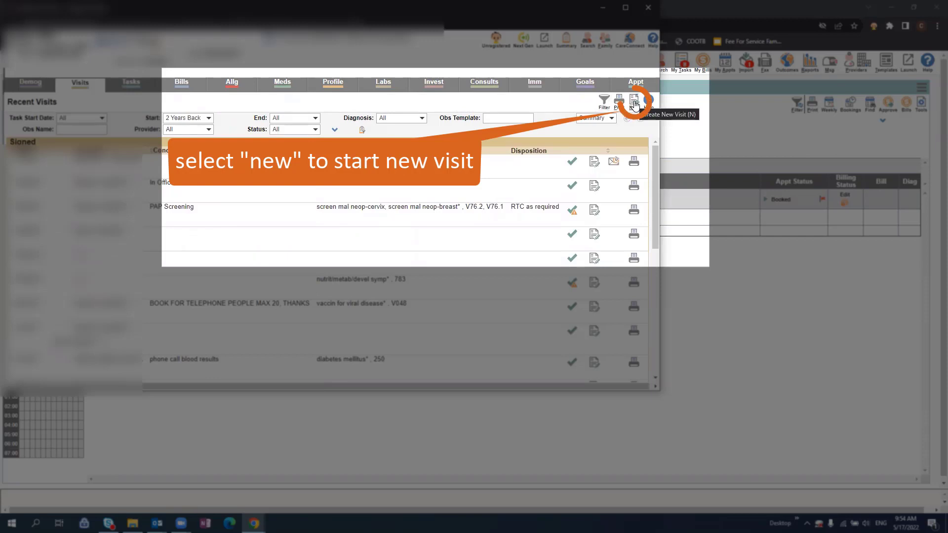
{"action": "left_click", "coordinate": [634, 103]}
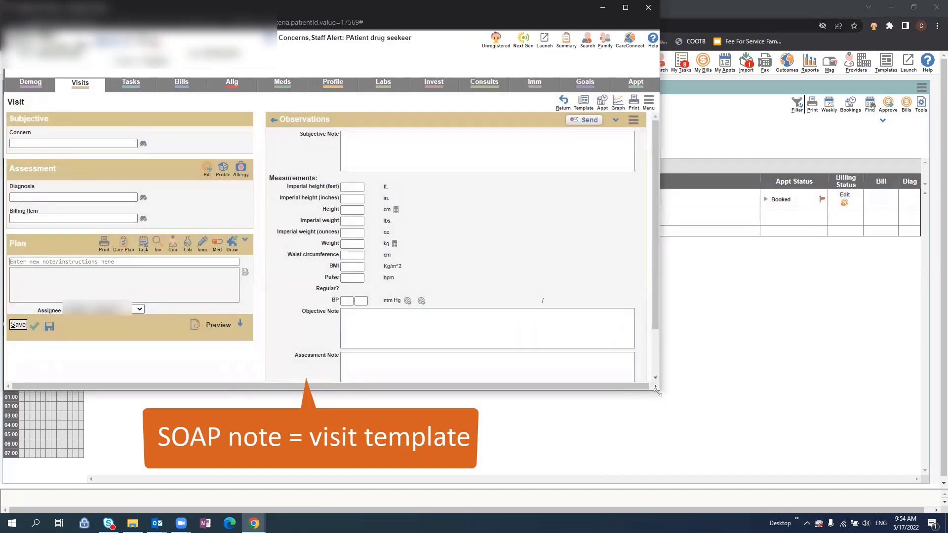
- Enlarge the visit window and set the ICD9 diagnosis to diabetes w circulat dis* (250.7)
{"action": "left_click_drag", "start_coordinate": [671, 469], "coordinate": [673, 467]}
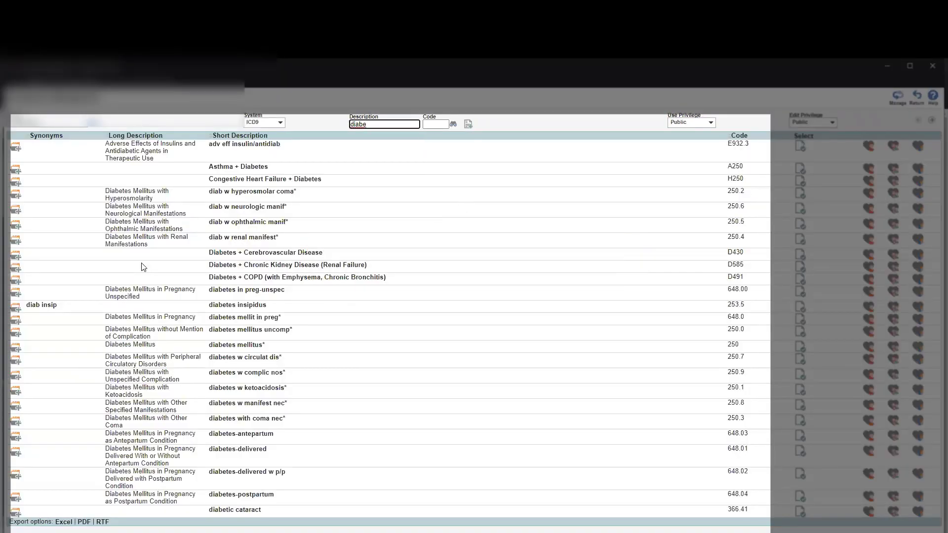
{"action": "left_click", "coordinate": [246, 357]}
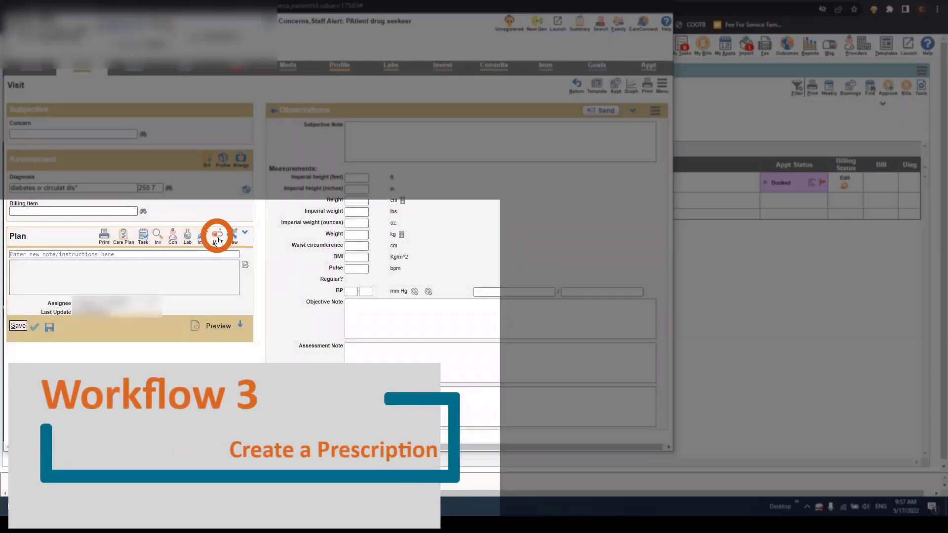
- Prescribe ATIVAN 1 MG TABLET, dose 1, frequency QD, for 90 days
{"action": "left_click", "coordinate": [217, 240]}
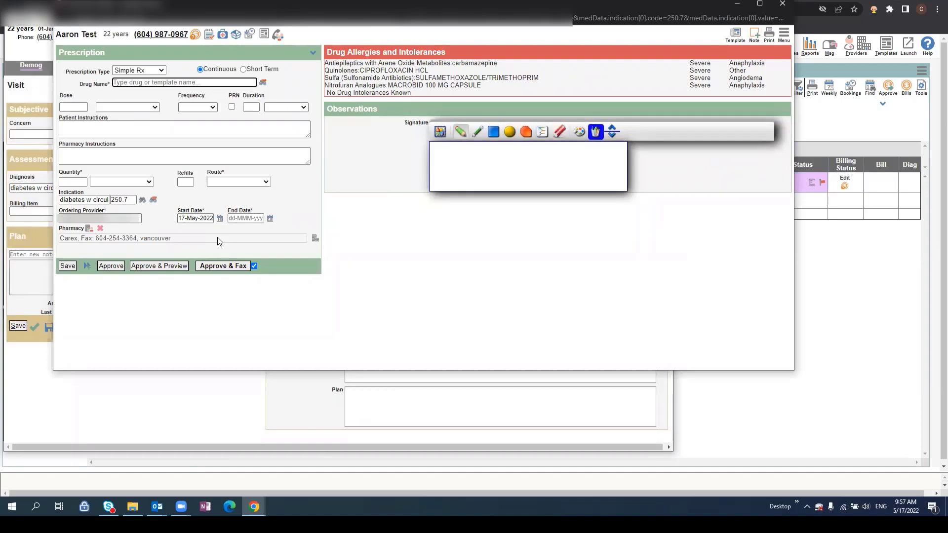
{"action": "type", "text": "ati"}
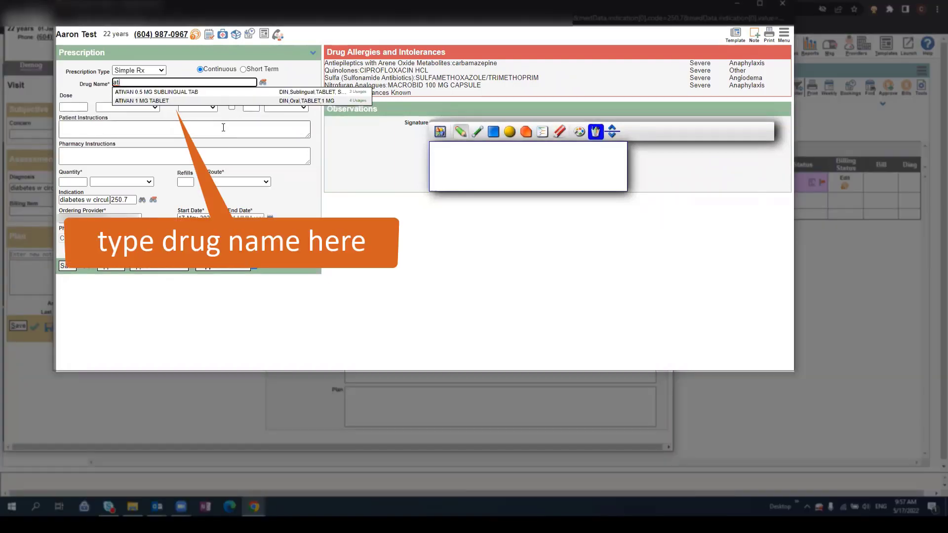
{"action": "left_click", "coordinate": [197, 101]}
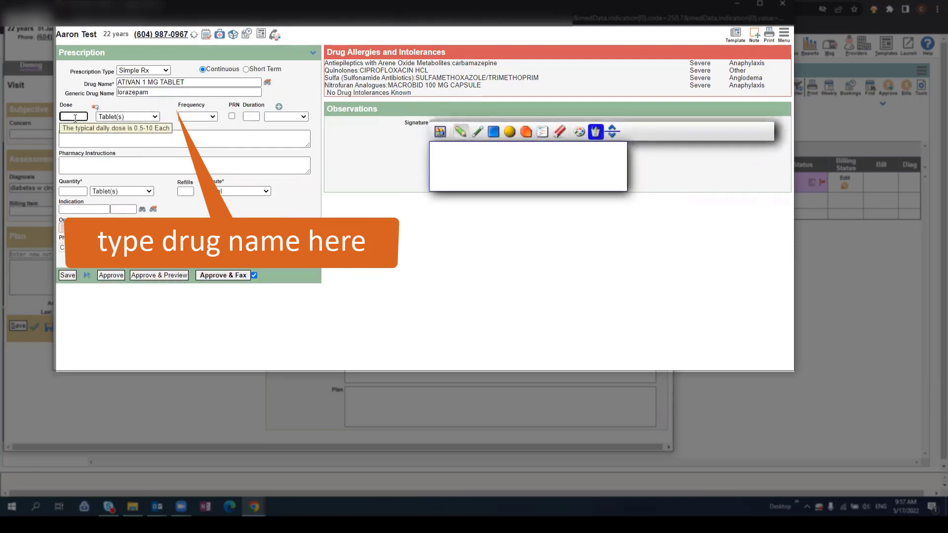
{"action": "type", "text": "1"}
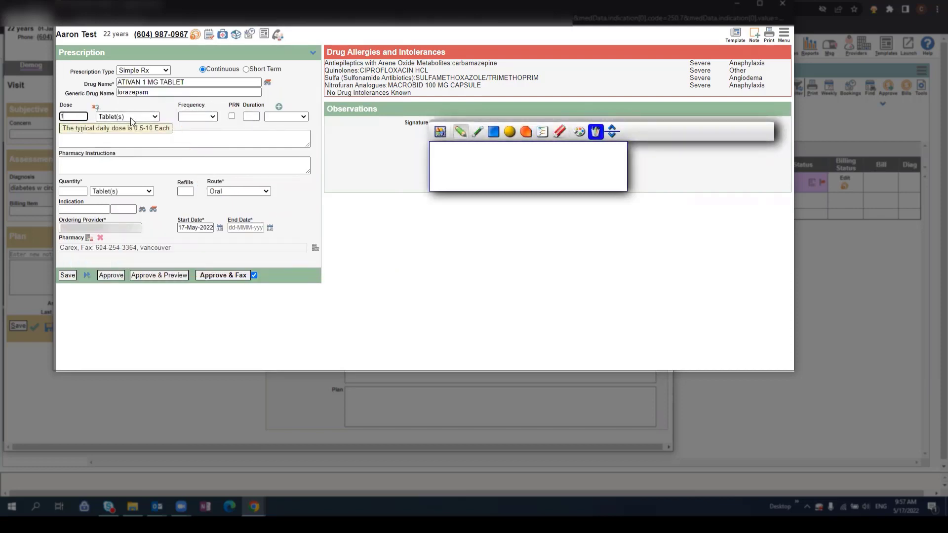
{"action": "left_click", "coordinate": [190, 119]}
{"action": "left_click", "coordinate": [200, 135]}
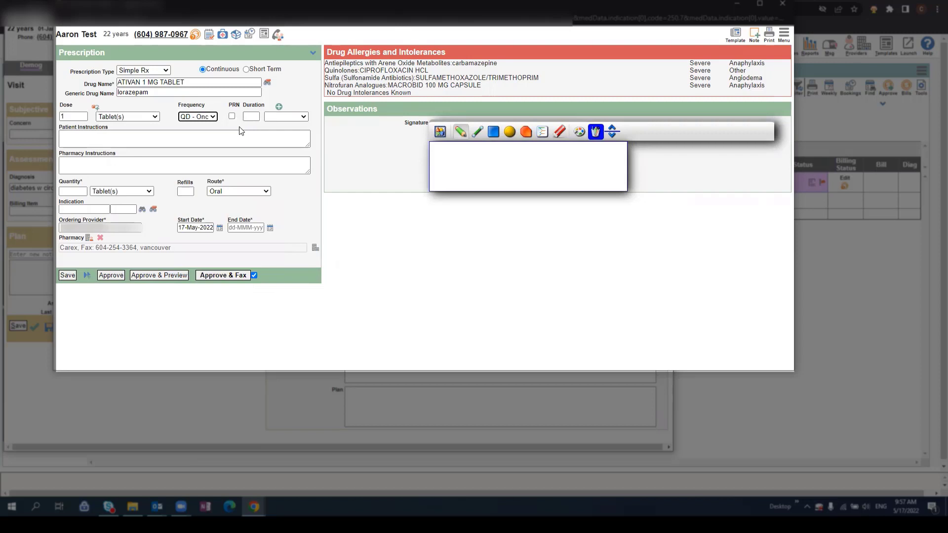
{"action": "left_click", "coordinate": [250, 118]}
{"action": "left_click", "coordinate": [267, 119]}
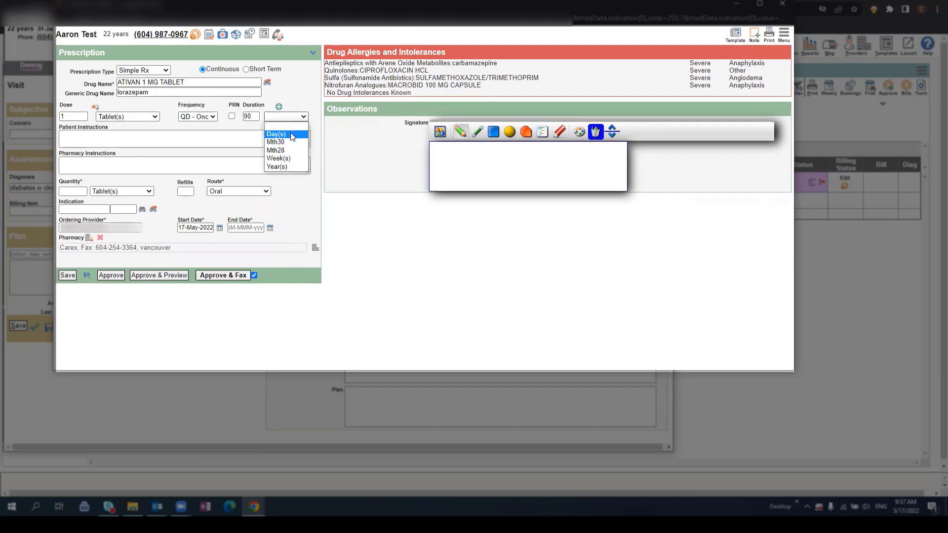
{"action": "left_click", "coordinate": [292, 136]}
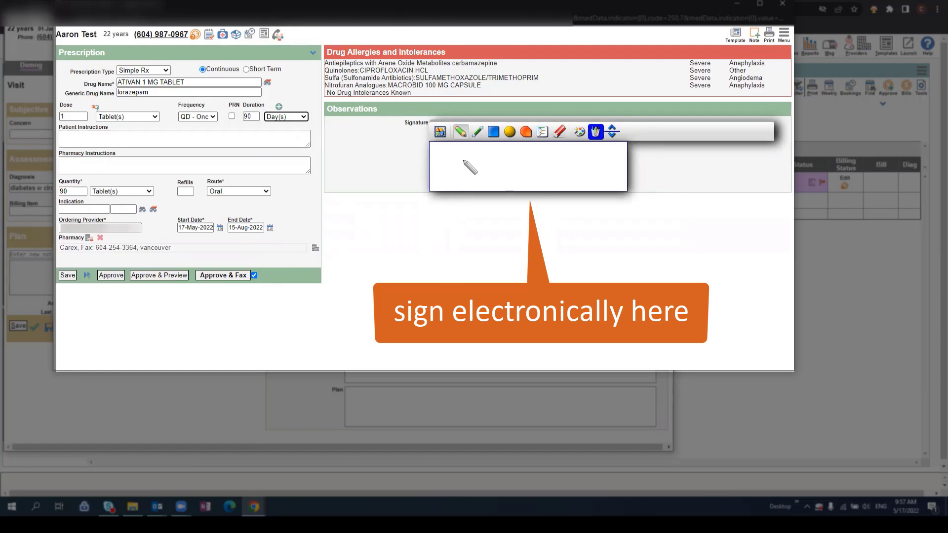
- Sign the Ativan prescription and approve it with preview
{"action": "mouse_move", "coordinate": [463, 158]}
{"action": "left_mouse_down"}
{"action": "mouse_move", "coordinate": [545, 181]}
{"action": "mouse_move", "coordinate": [565, 178]}
{"action": "mouse_move", "coordinate": [561, 164]}
{"action": "left_mouse_up"}
{"action": "left_click", "coordinate": [586, 165]}
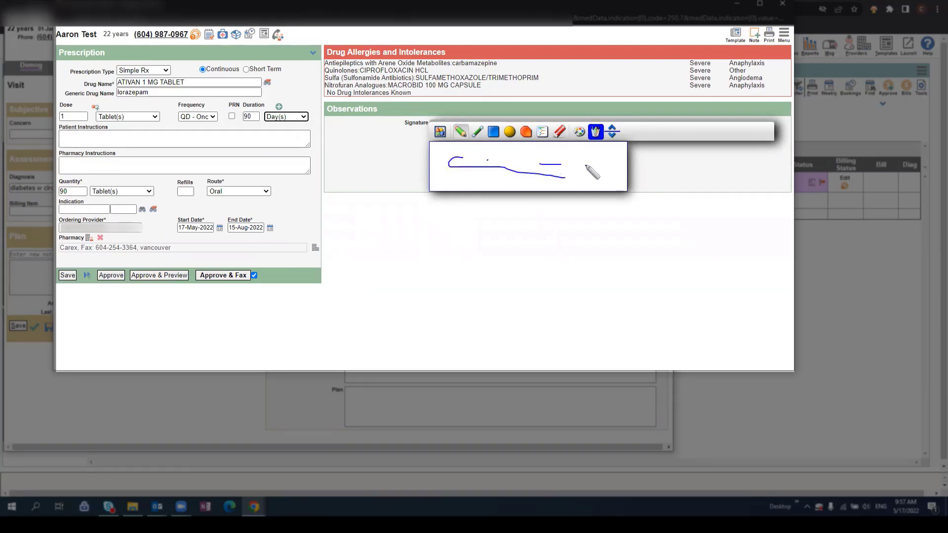
{"action": "left_click", "coordinate": [156, 277]}
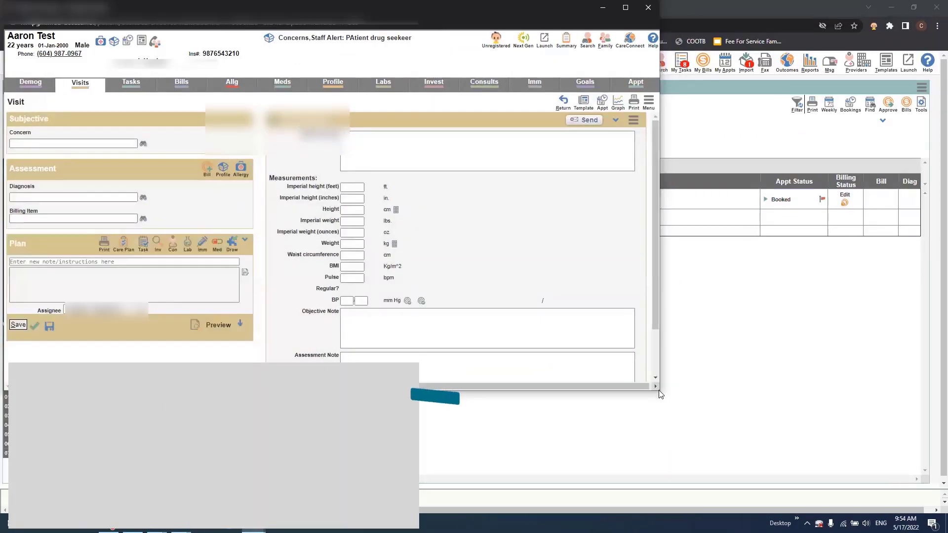
- Fill a BC standard outpatient lab requisition with diagnosis UTI and conditional urine culture, then save
{"action": "left_click_drag", "start_coordinate": [660, 394], "coordinate": [670, 468]}
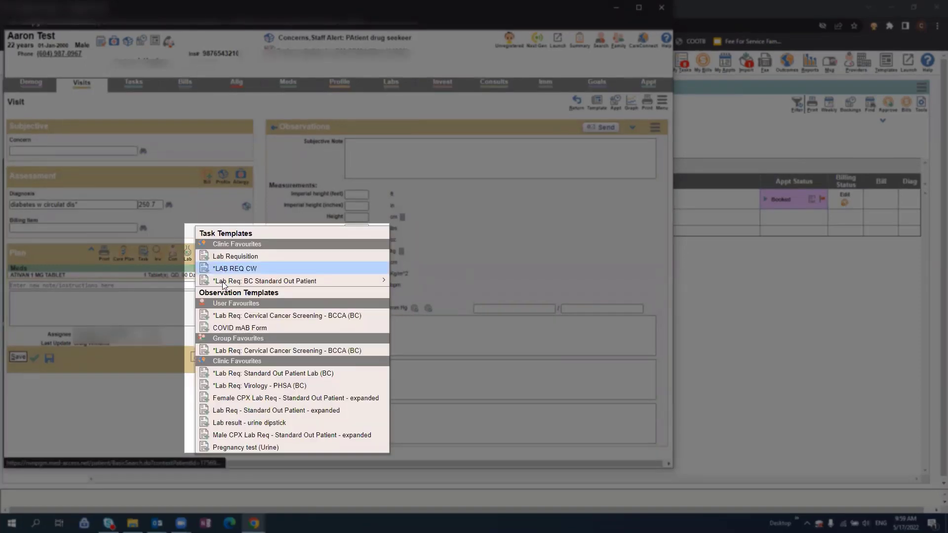
{"action": "left_click", "coordinate": [224, 280]}
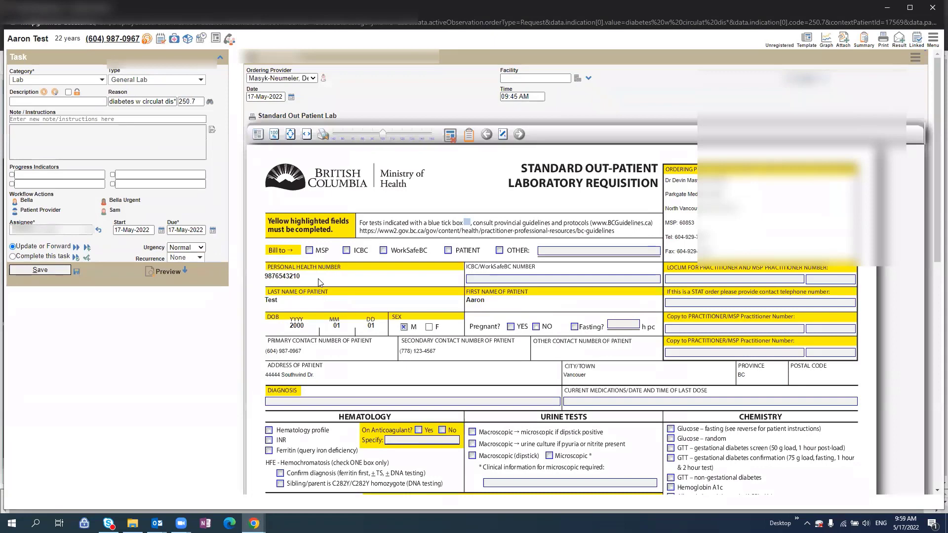
{"action": "scroll", "coordinate": [470, 326], "scroll_direction": "down", "scroll_amount": 1}
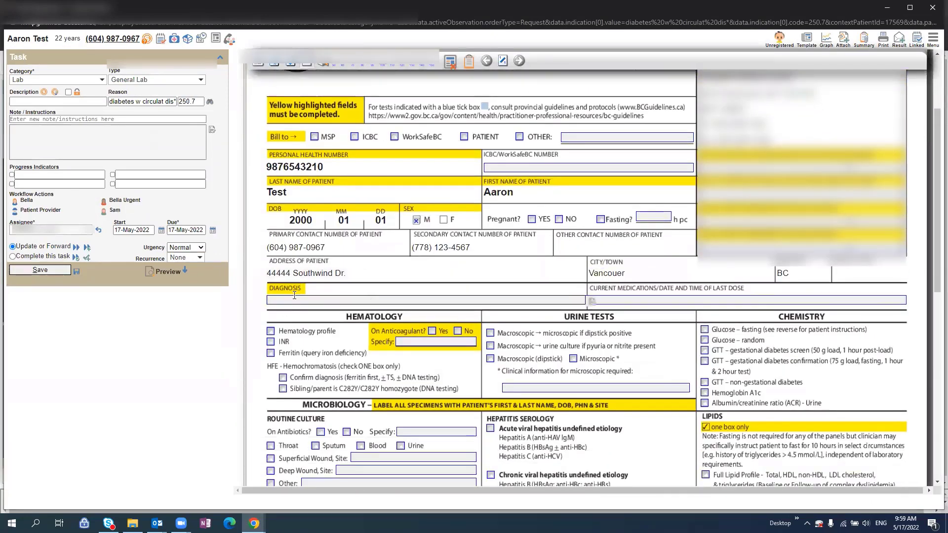
{"action": "left_click", "coordinate": [293, 300]}
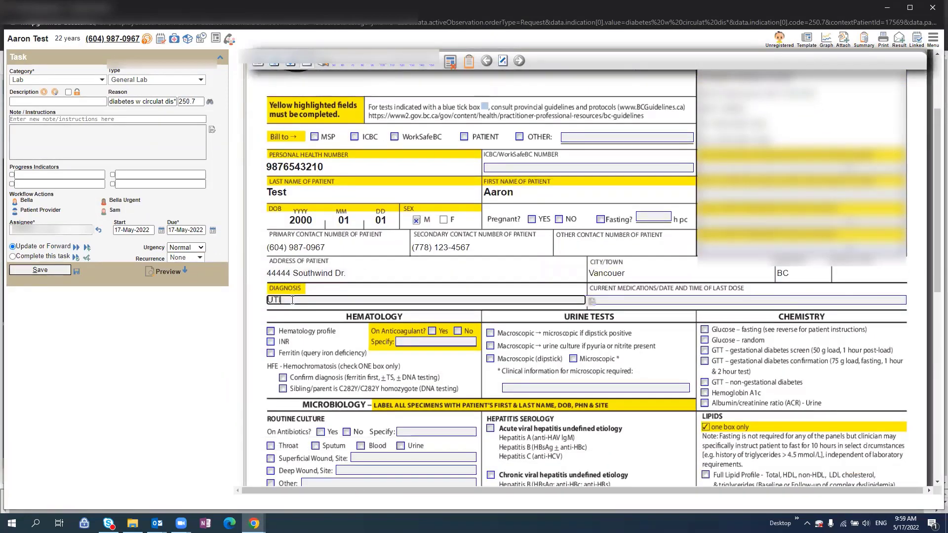
{"action": "type", "text": "UTI"}
{"action": "left_click", "coordinate": [490, 346]}
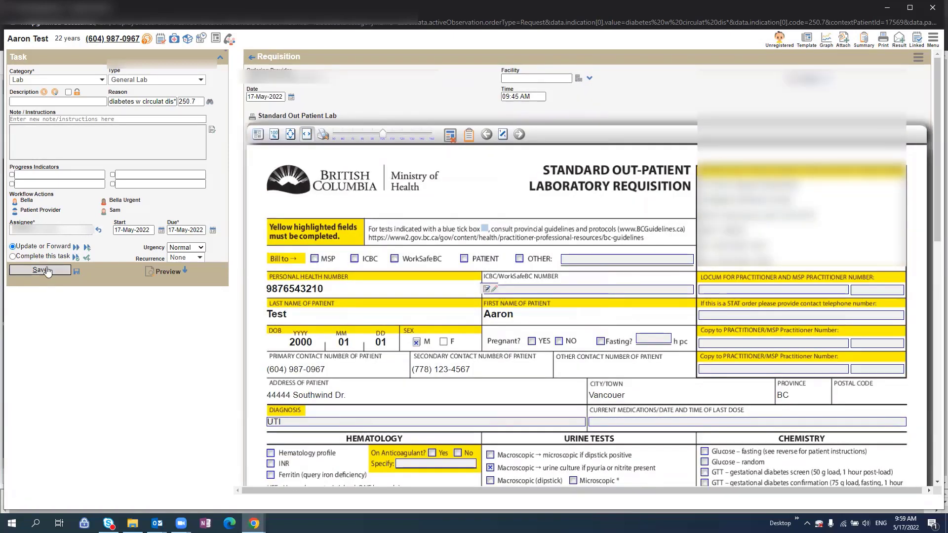
{"action": "left_click", "coordinate": [48, 271]}
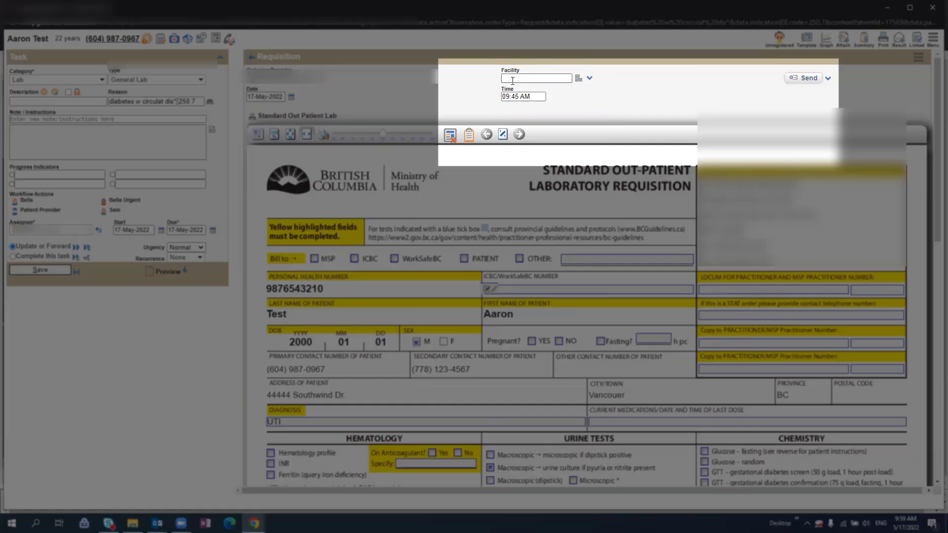
- Address the lab requisition to the LIFELABS facility
{"action": "left_click", "coordinate": [512, 78]}
{"action": "type", "text": "lifela"}
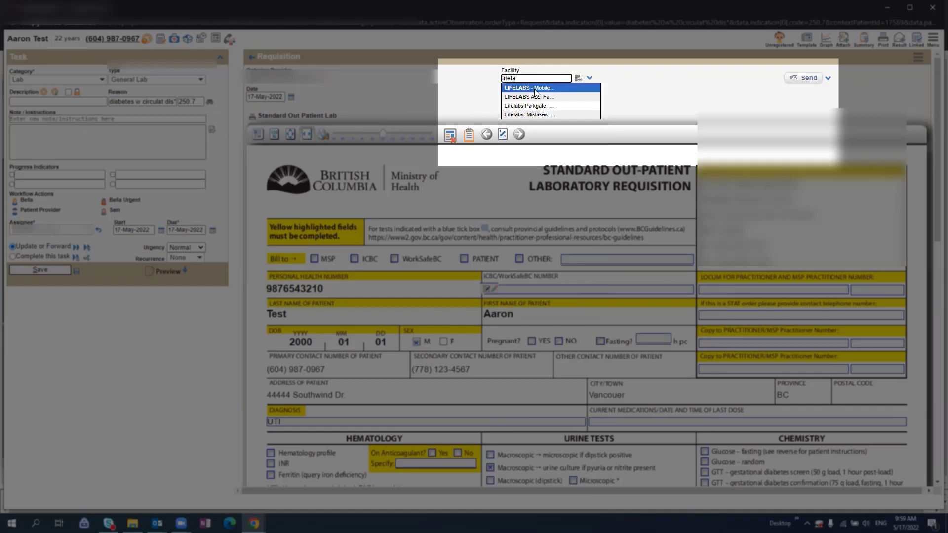
{"action": "left_click", "coordinate": [533, 89]}
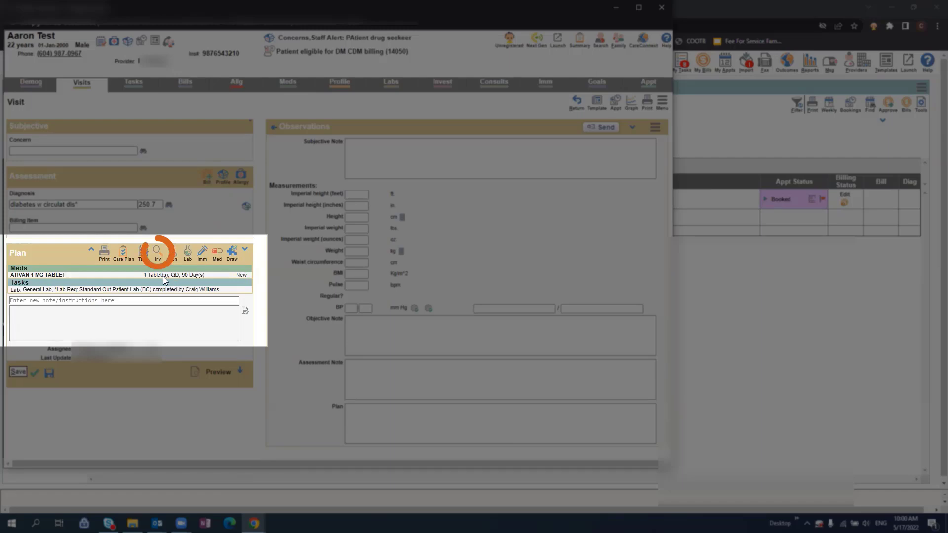
- Create a General DI (BC) imaging requisition with LGH Ultrasound as the facility
{"action": "left_click", "coordinate": [156, 254]}
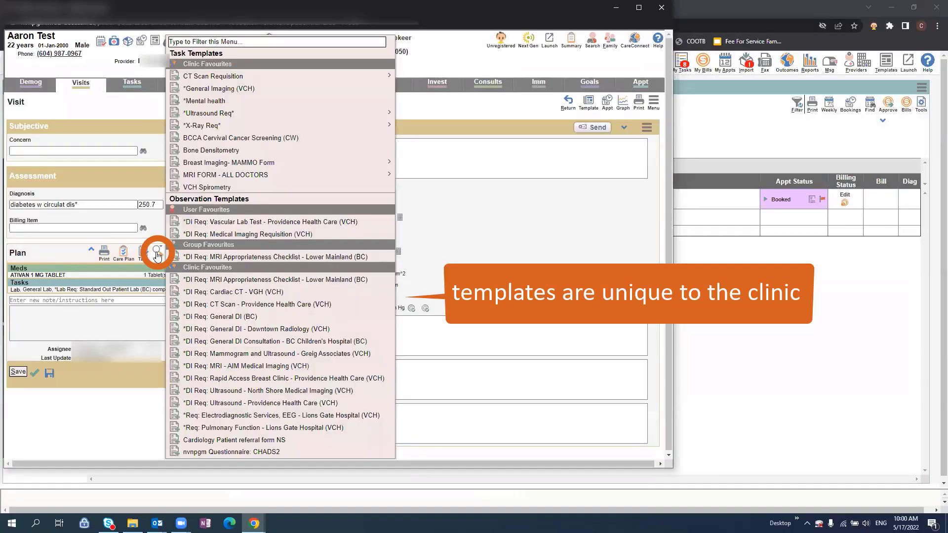
{"action": "left_click", "coordinate": [236, 316]}
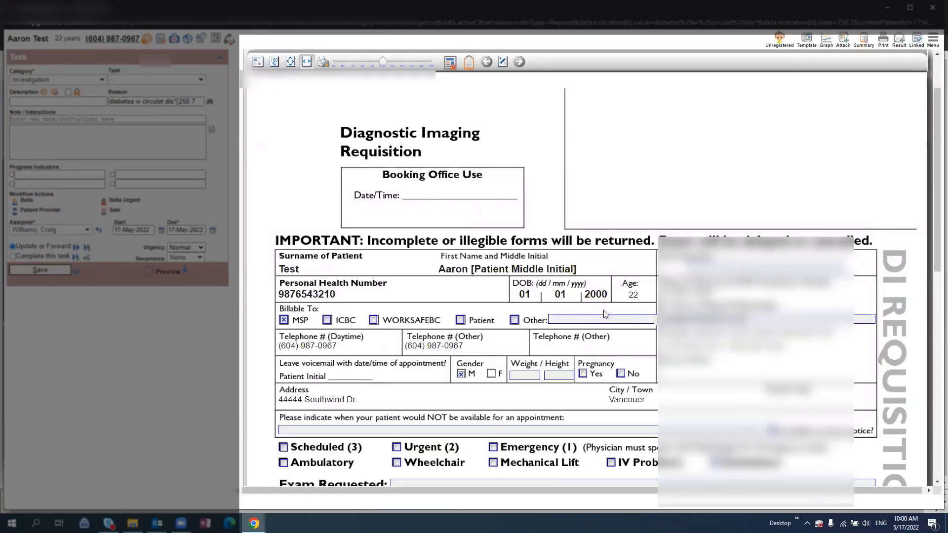
{"action": "scroll", "coordinate": [691, 271], "scroll_direction": "up", "scroll_amount": 2}
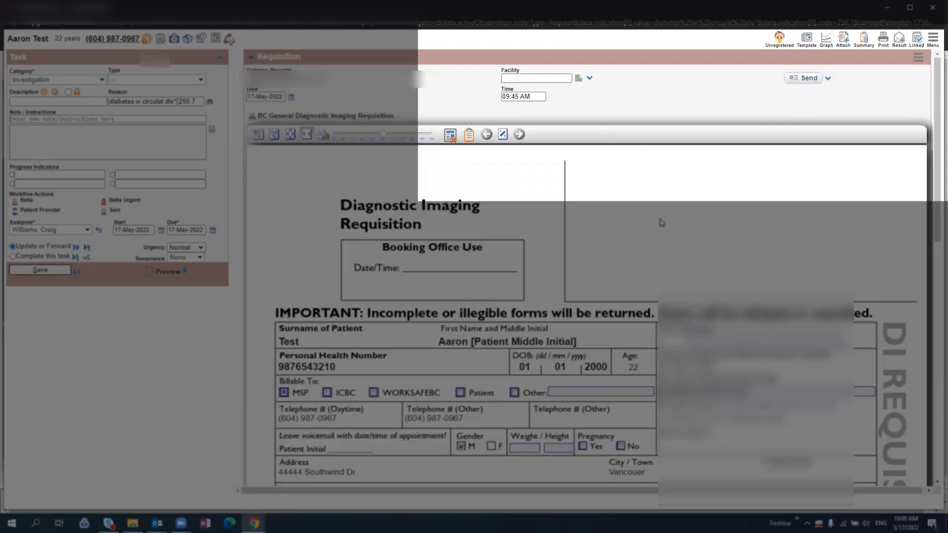
{"action": "left_click", "coordinate": [512, 78]}
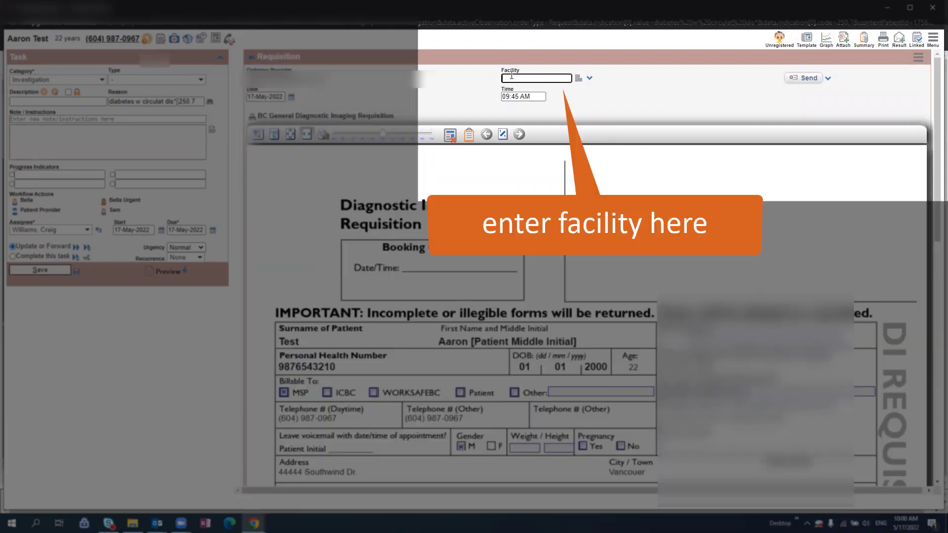
{"action": "type", "text": "lgh"}
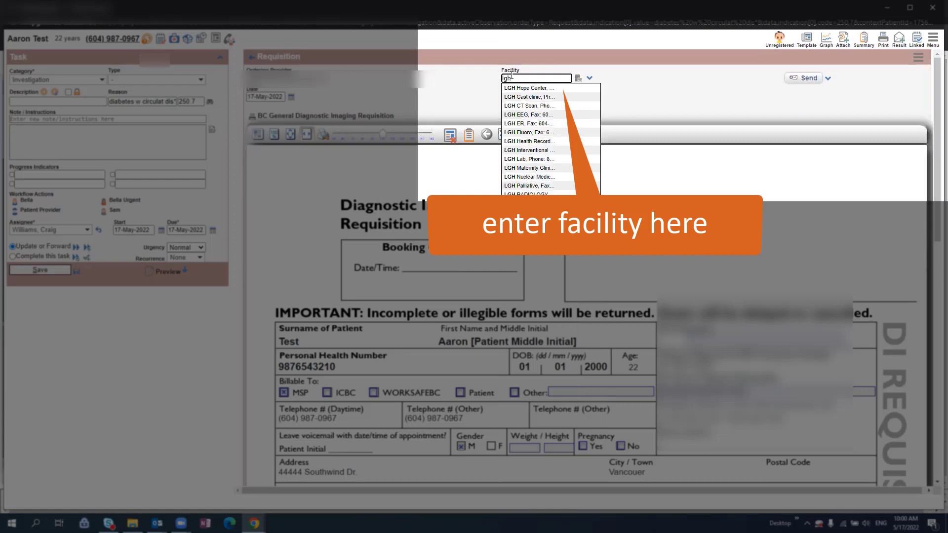
{"action": "left_click", "coordinate": [528, 110]}
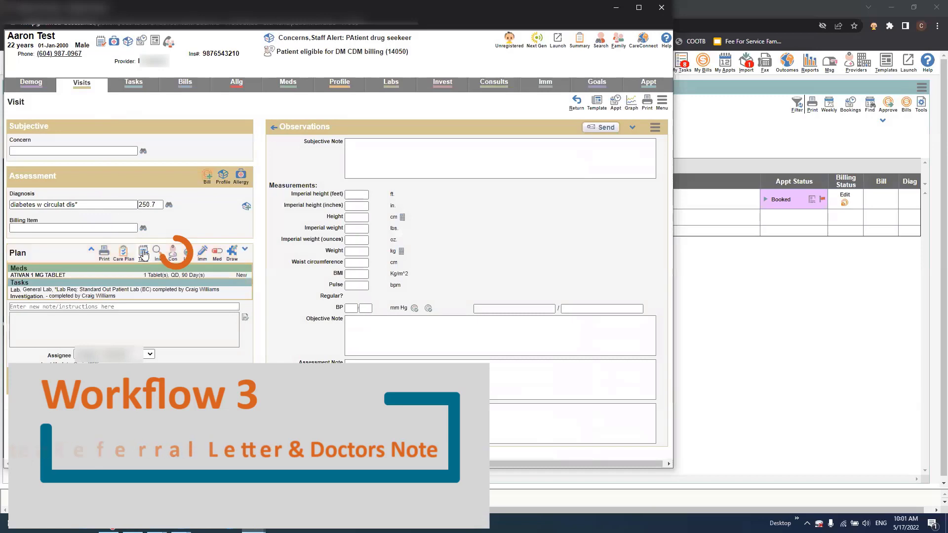
- Start a consult referral letter addressed to the gastroenterology specialist and begin its body text
{"action": "left_click", "coordinate": [172, 254]}
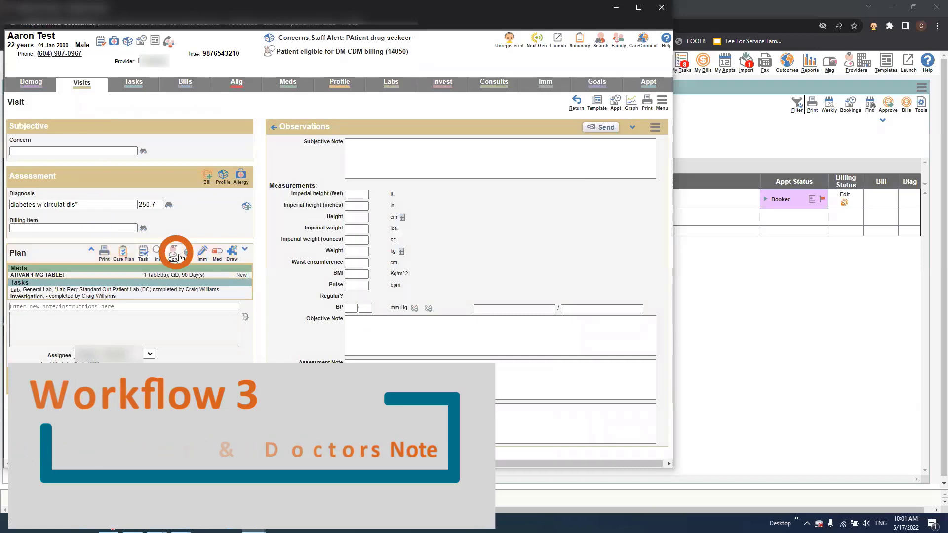
{"action": "left_click", "coordinate": [173, 254]}
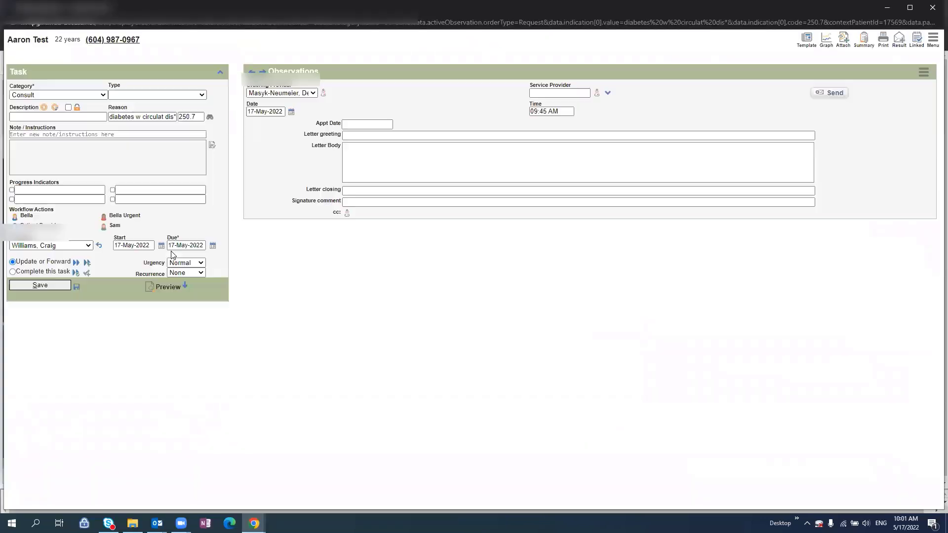
{"action": "left_click", "coordinate": [356, 136]}
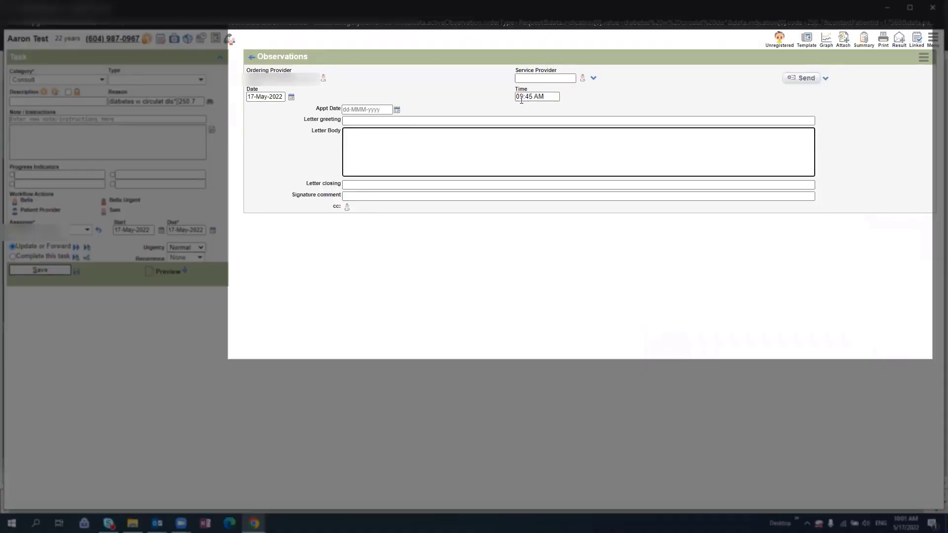
{"action": "left_click", "coordinate": [526, 79]}
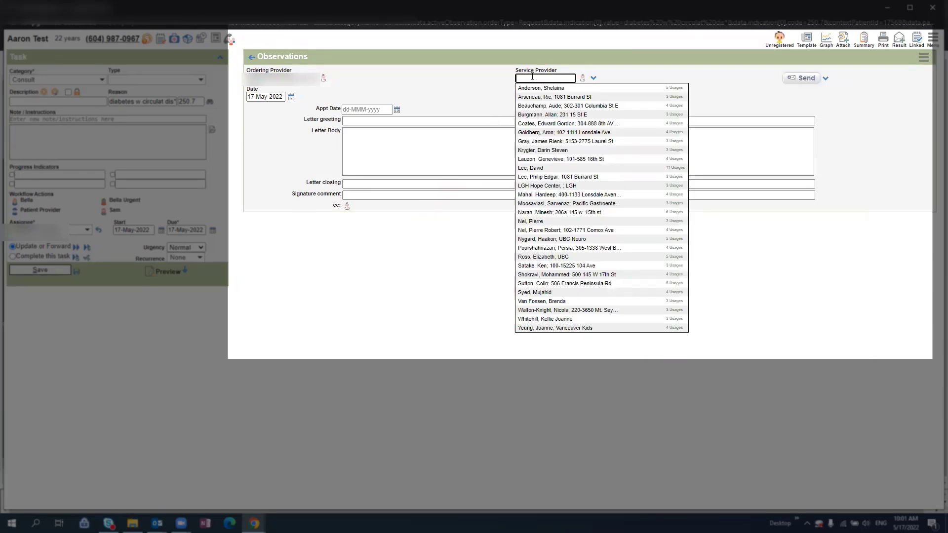
{"action": "left_click", "coordinate": [543, 141]}
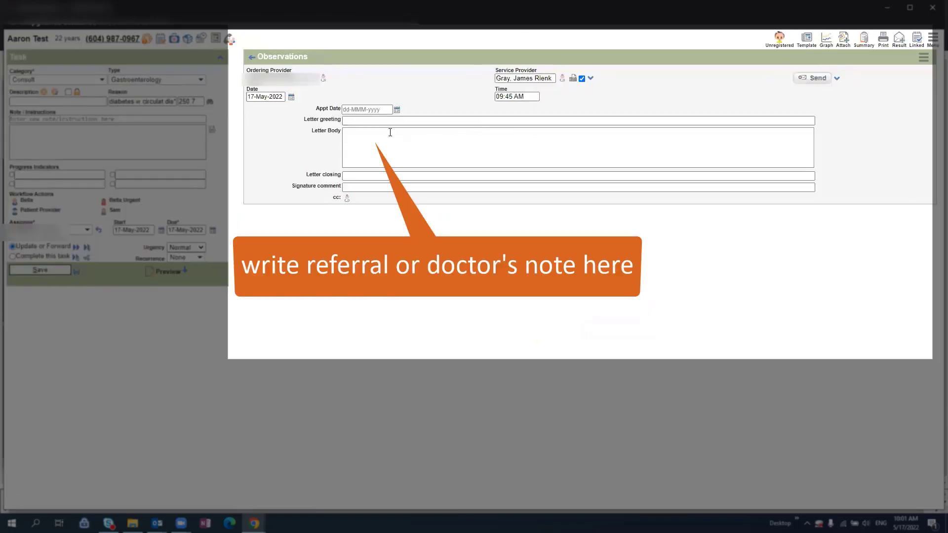
{"action": "left_click", "coordinate": [354, 134]}
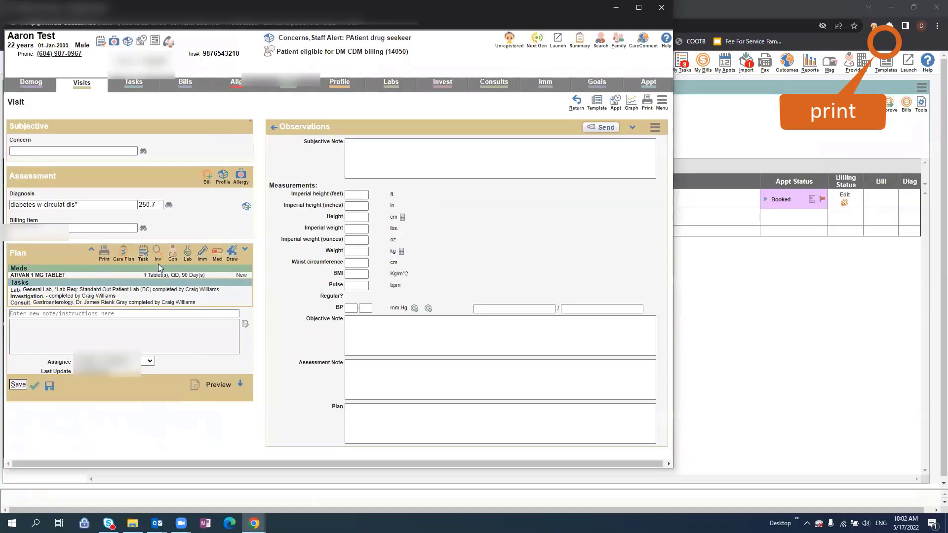
- Open the Sleep Disorders Program - UBC Hospital (VCH) referral template and review the pre-filled form
{"action": "left_click", "coordinate": [172, 253]}
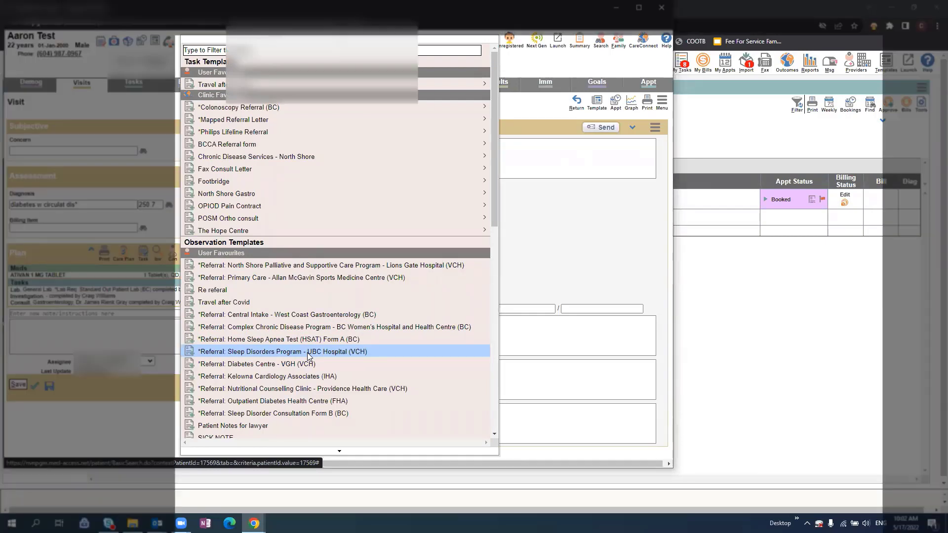
{"action": "left_click", "coordinate": [308, 354]}
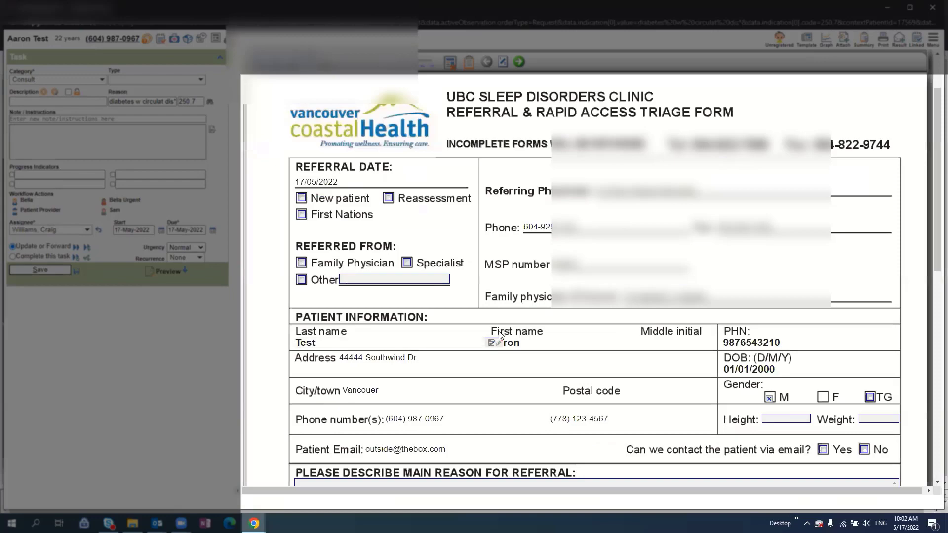
{"action": "scroll", "coordinate": [441, 288], "scroll_direction": "down", "scroll_amount": 5}
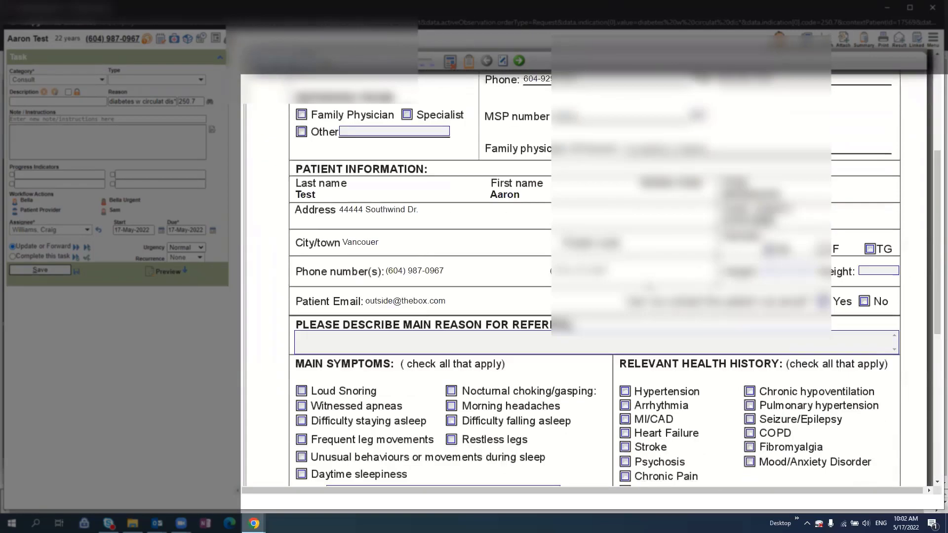
{"action": "scroll", "coordinate": [441, 287], "scroll_direction": "down", "scroll_amount": 4}
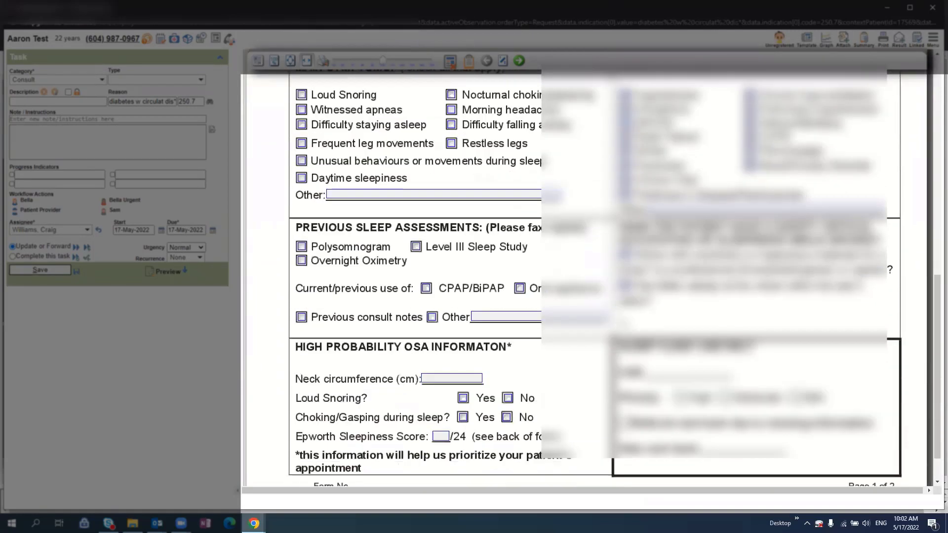
{"action": "scroll", "coordinate": [441, 287], "scroll_direction": "up", "scroll_amount": 5}
{"action": "scroll", "coordinate": [440, 287], "scroll_direction": "up", "scroll_amount": 6}
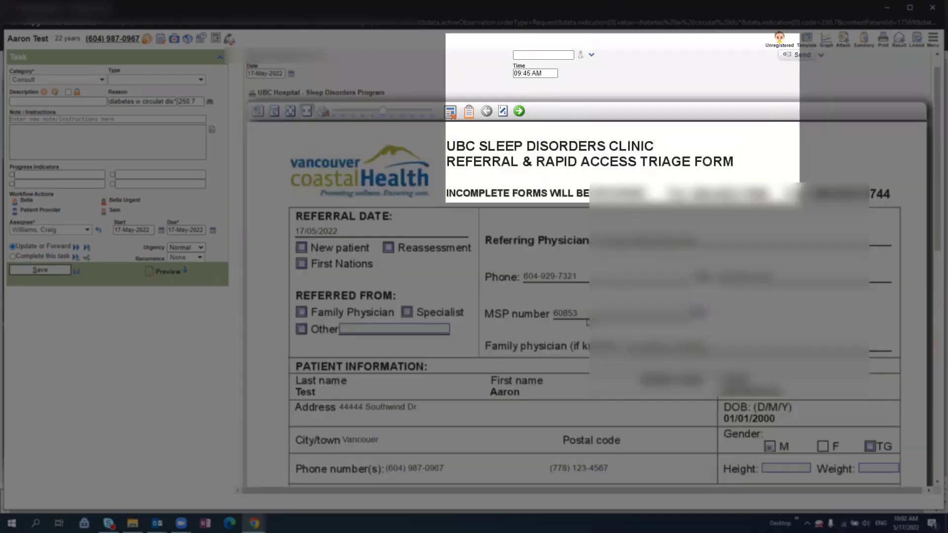